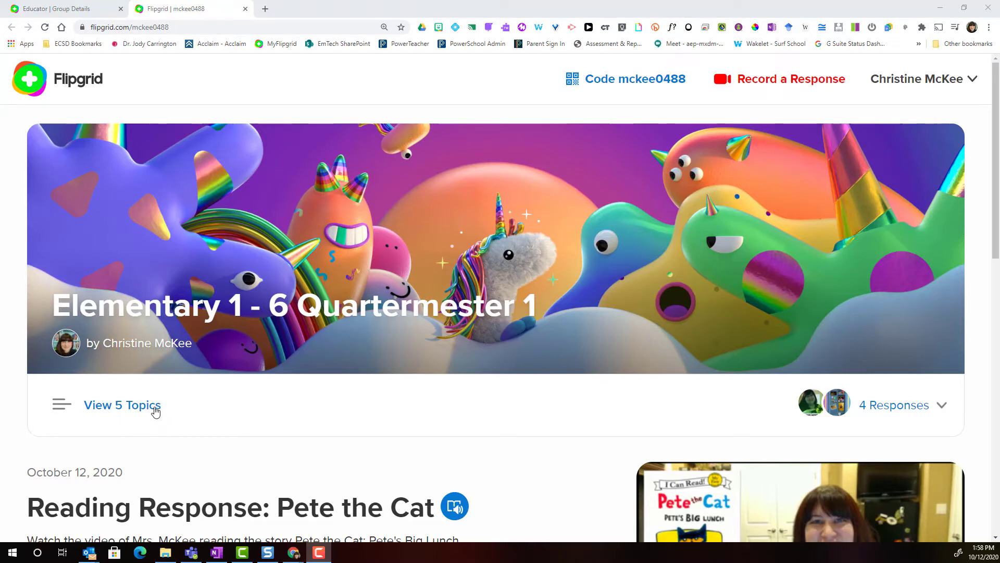
Expand and collapse the topics list, then scroll the Pete the Cat topic to its 0 Responses area
click(143, 405)
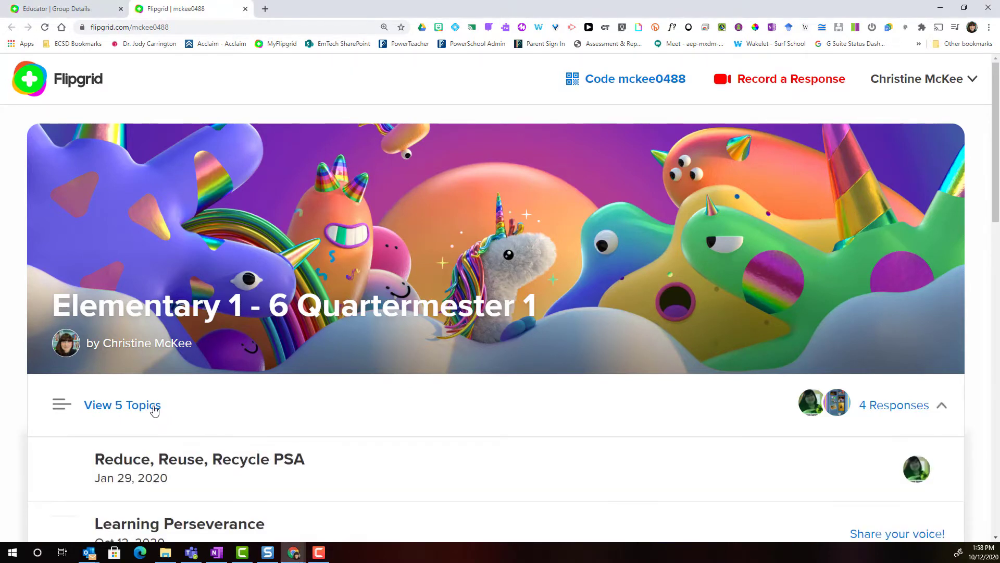
scroll(373, 420, down, 1)
scroll(359, 375, down, 3)
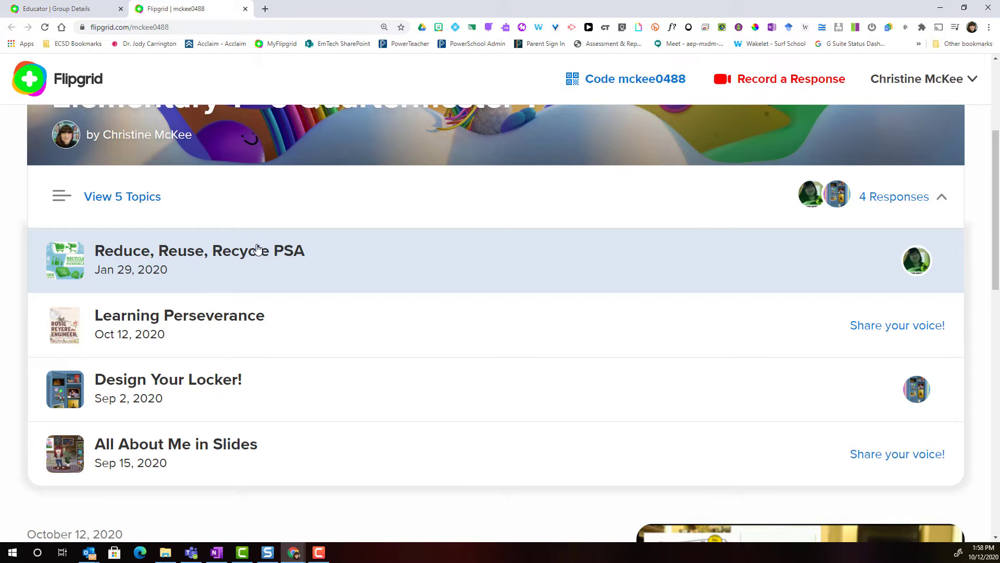
click(141, 201)
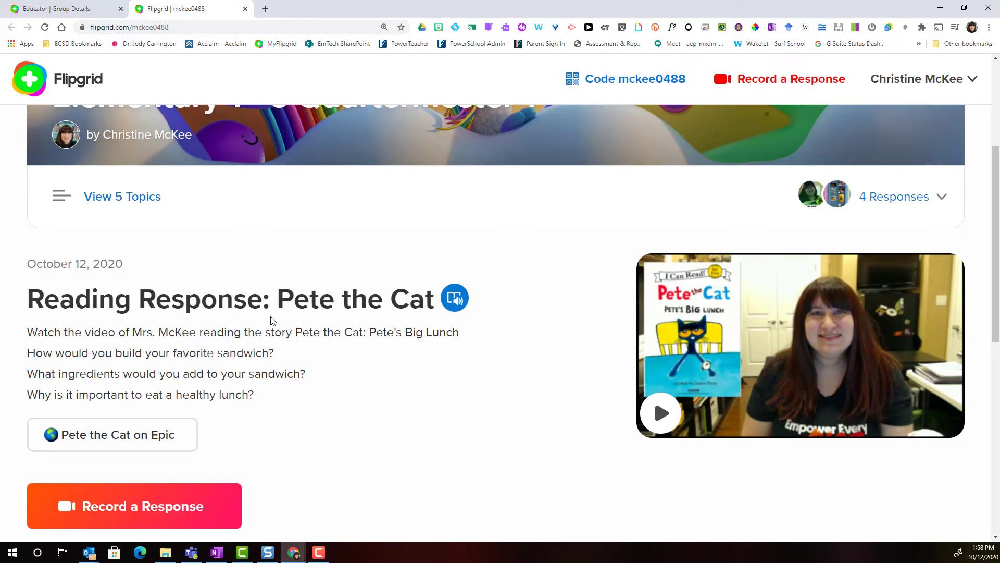
scroll(458, 279, down, 5)
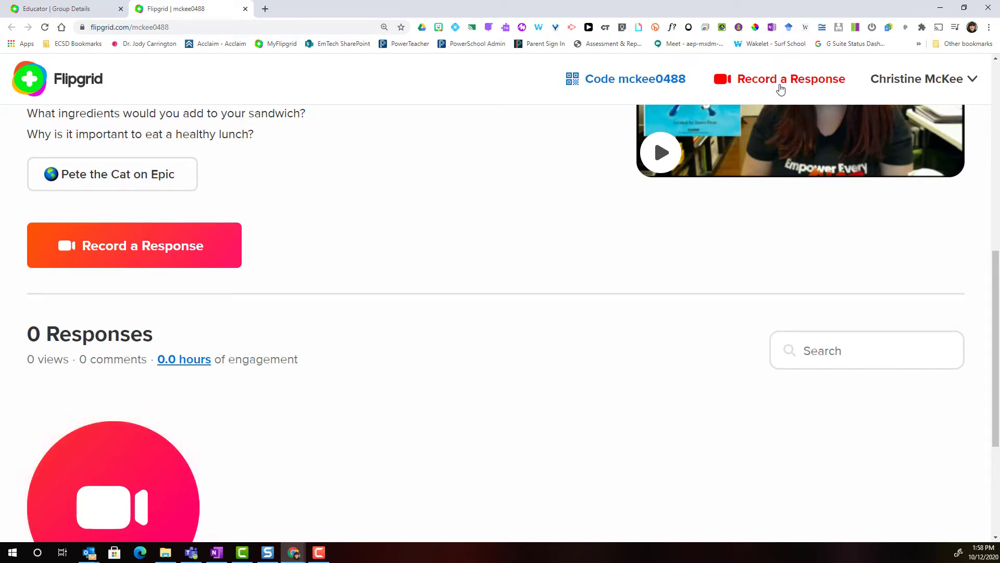
scroll(239, 232, up, 1)
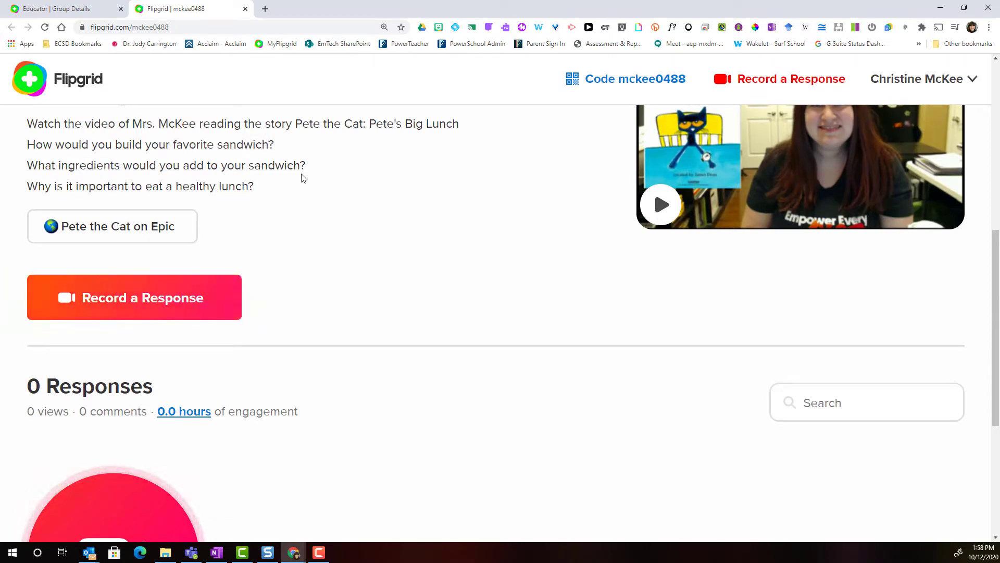
scroll(316, 247, down, 3)
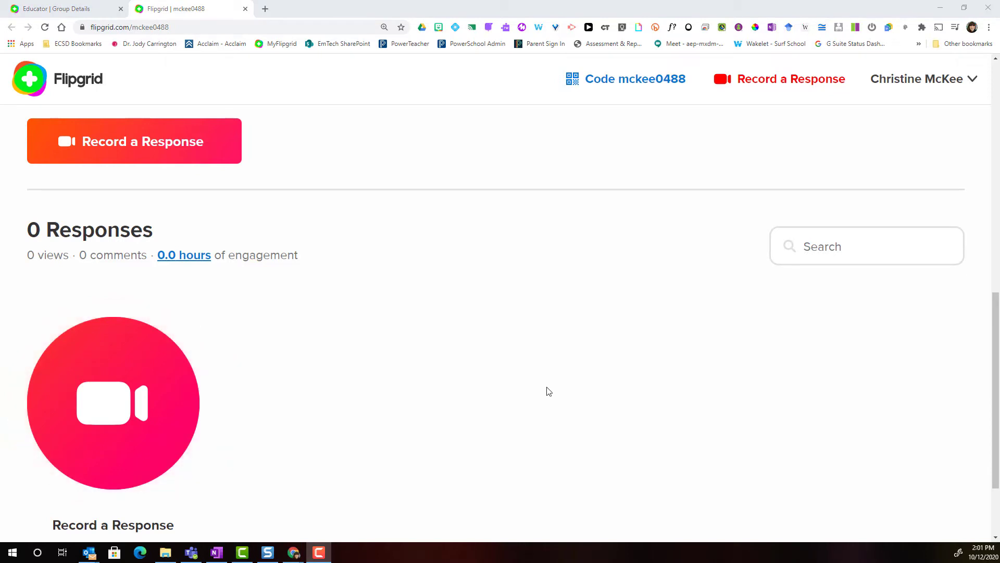
Open the camera recorder, with its 2:00 limit, from the Record a Response button
click(99, 369)
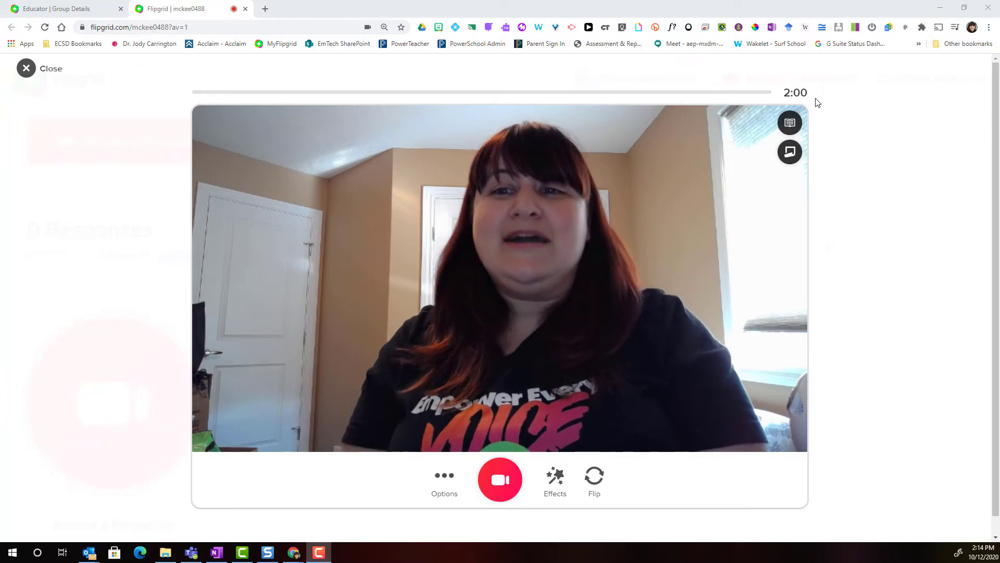
Show the Pete the Cat prompt card over the camera preview and park it on the left side
click(791, 123)
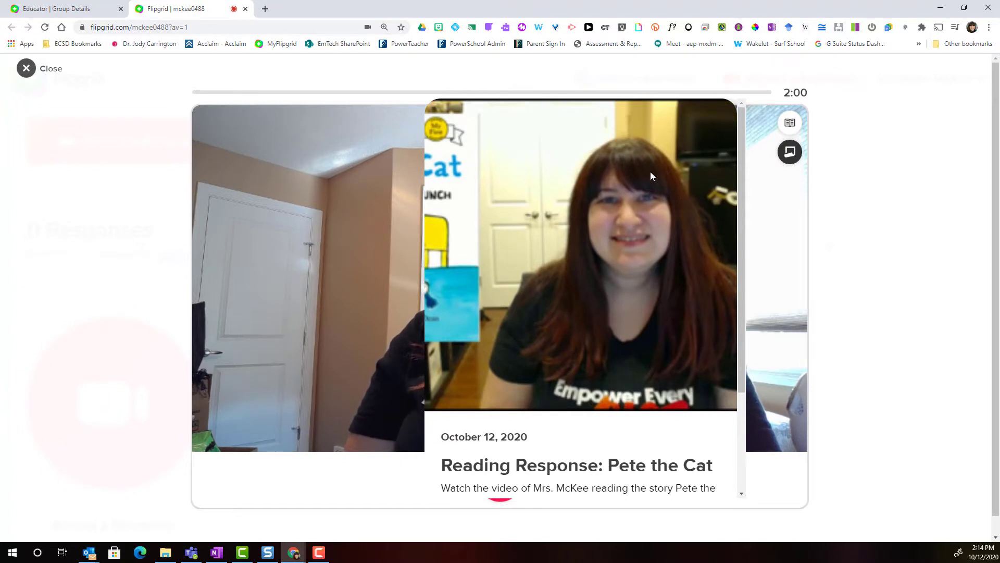
scroll(665, 229, down, 3)
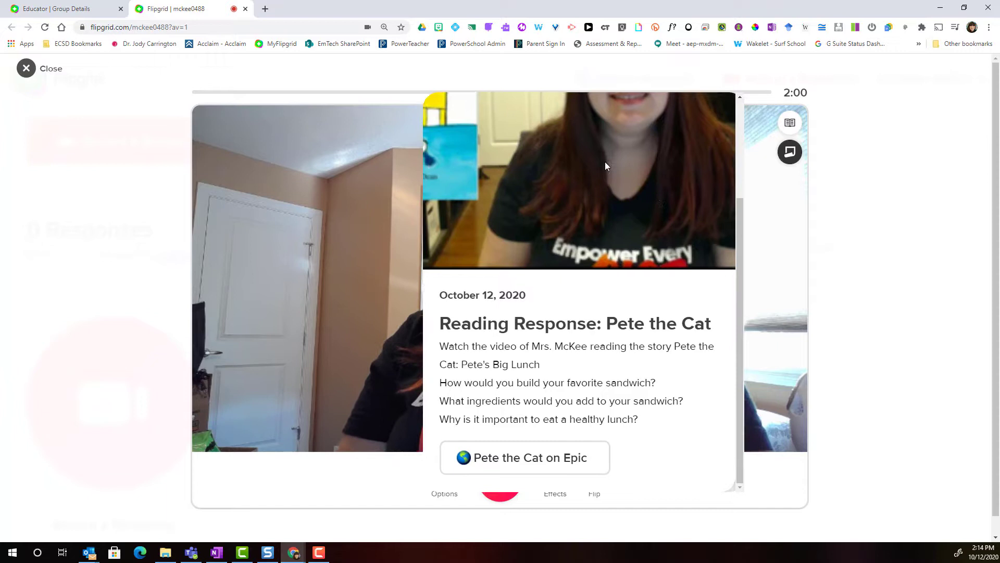
drag(605, 163, 258, 187)
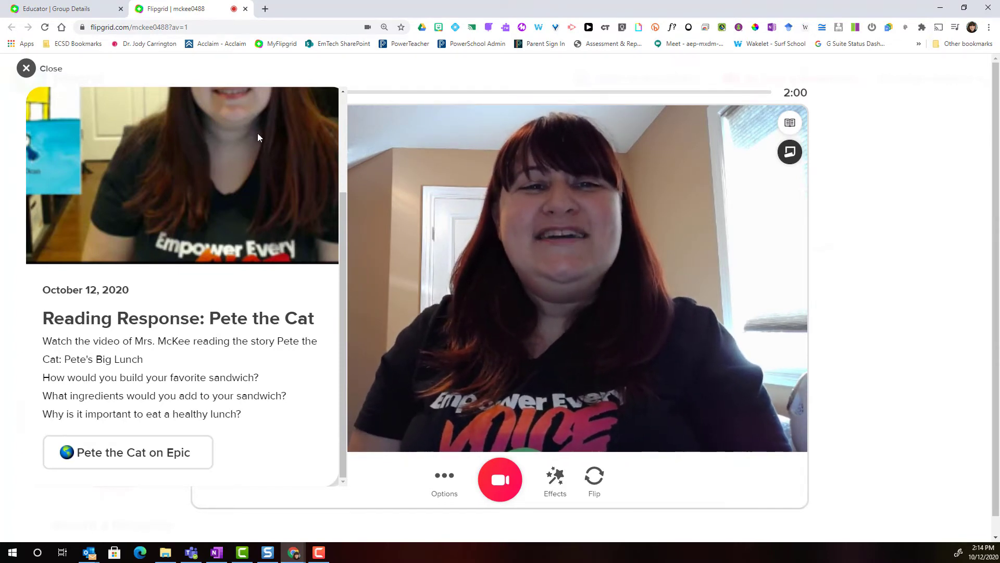
drag(267, 135, 245, 133)
Close the topic card and add a sticky note with the favorite bagel sandwich answer, deleting the extra empty note
click(791, 125)
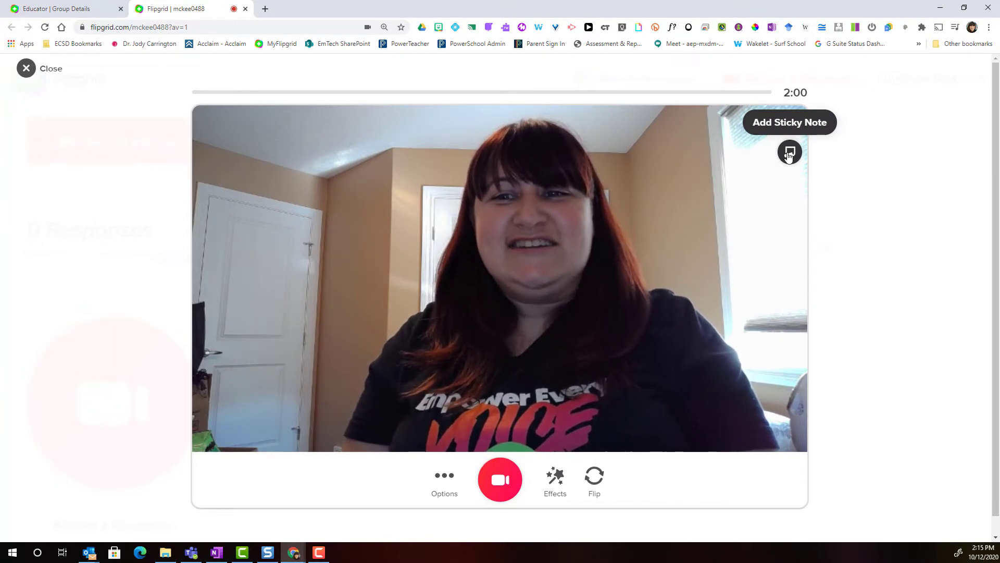
click(790, 153)
drag(710, 134, 235, 155)
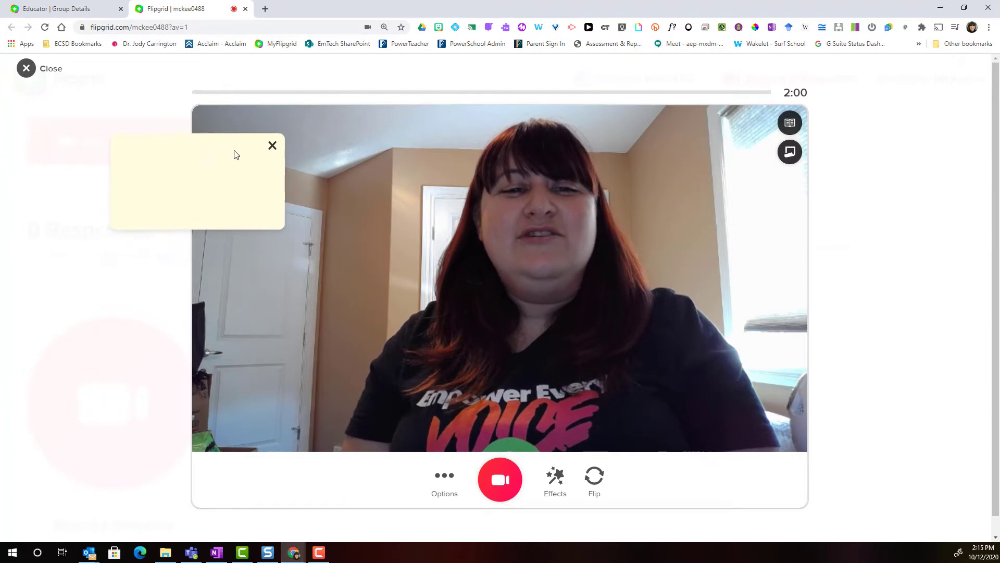
click(790, 152)
drag(683, 130, 207, 258)
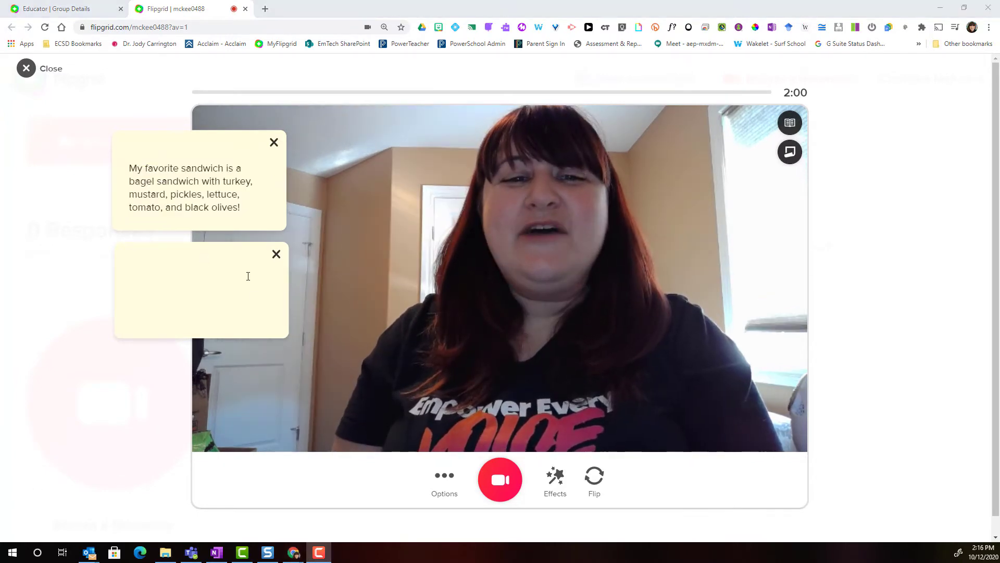
click(276, 254)
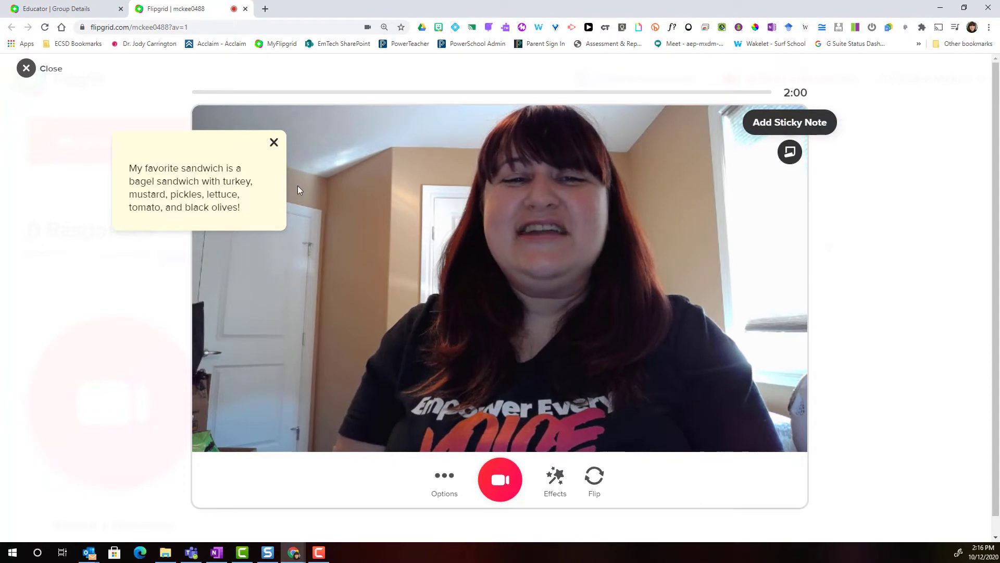
Try the sandwich note at the centre, upper right and upper left of the video, then hide it
drag(228, 139, 391, 172)
drag(459, 165, 685, 134)
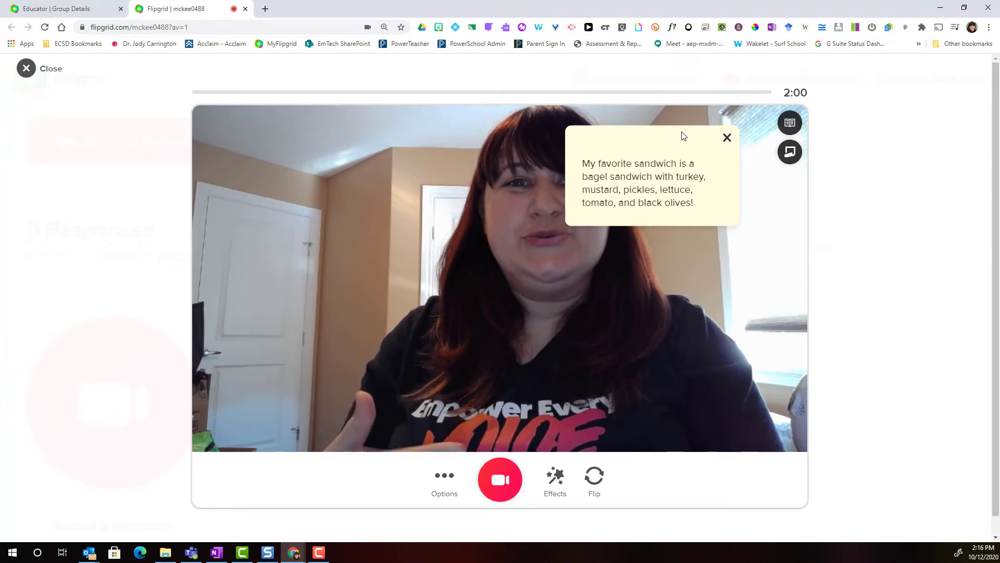
drag(642, 138, 659, 87)
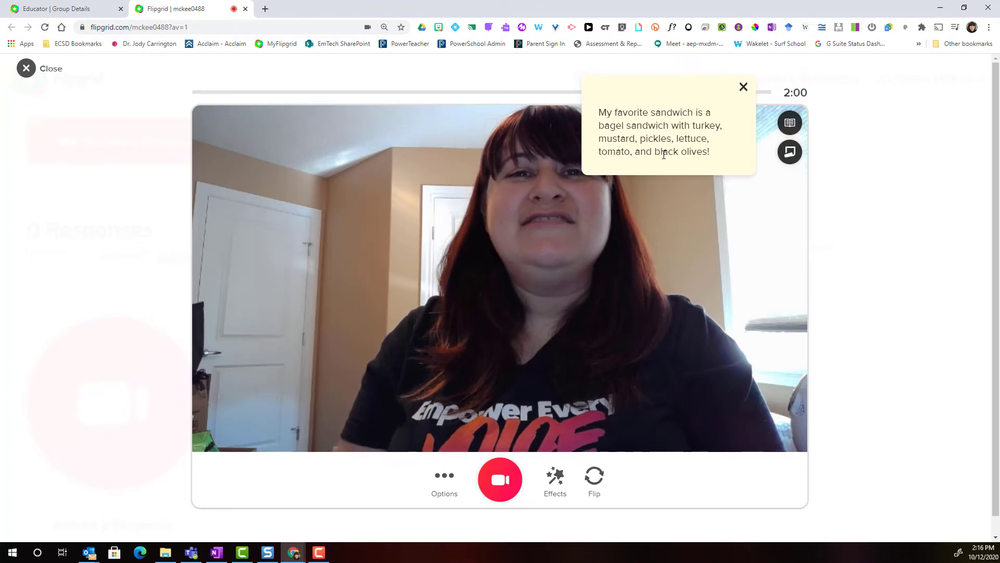
drag(661, 92, 212, 103)
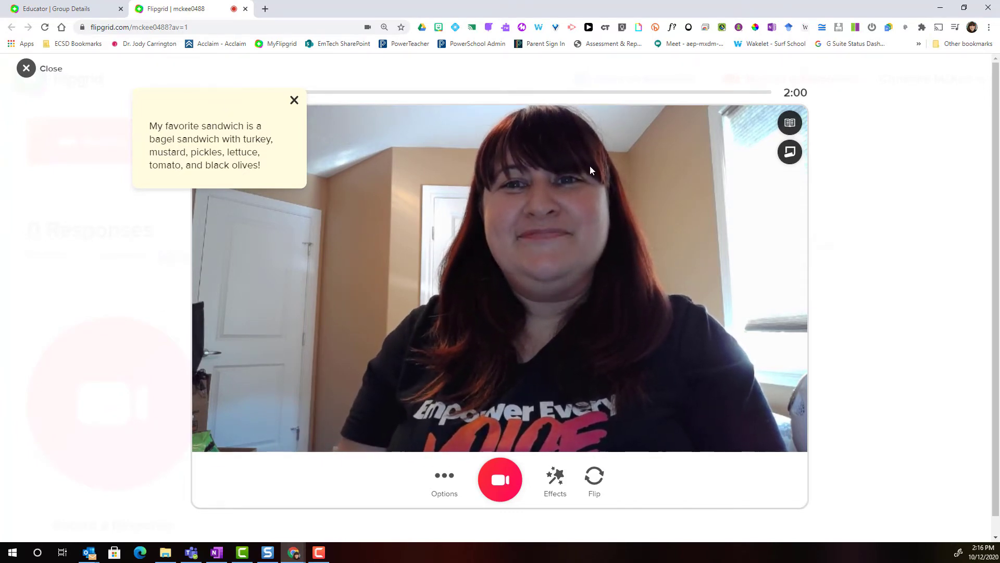
click(787, 160)
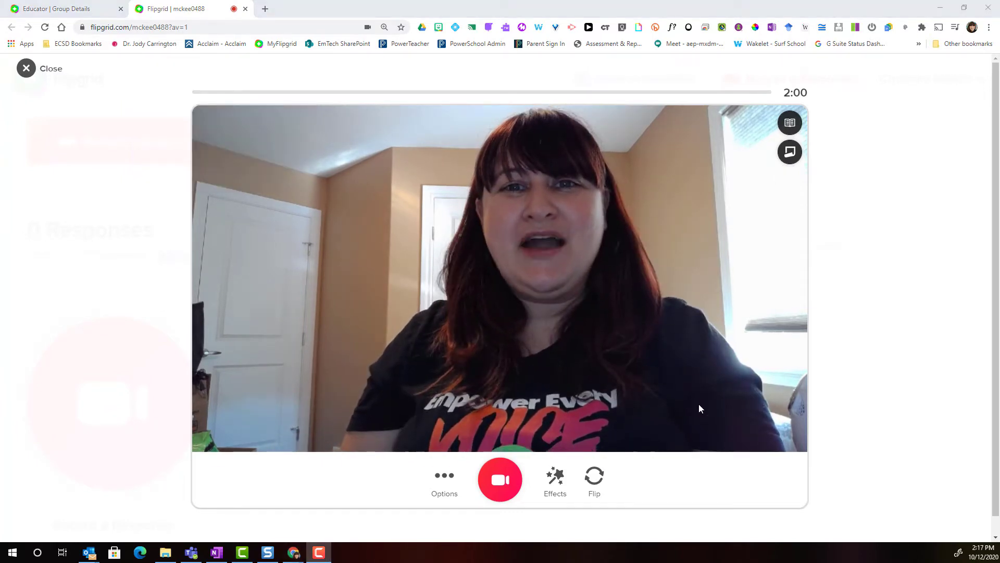
Turn on Mirror video in the recorder's Options so the preview flips horizontally
click(449, 477)
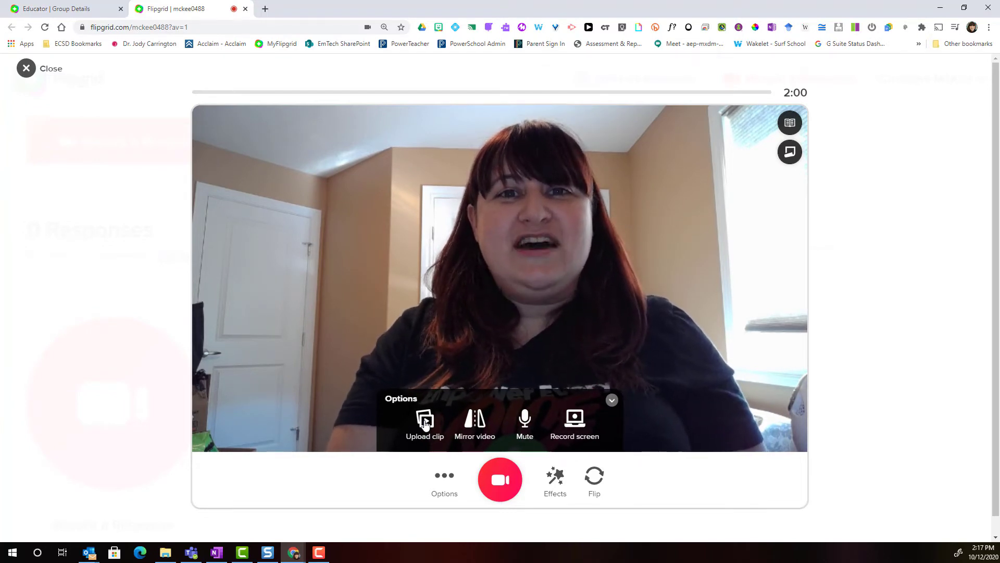
click(472, 421)
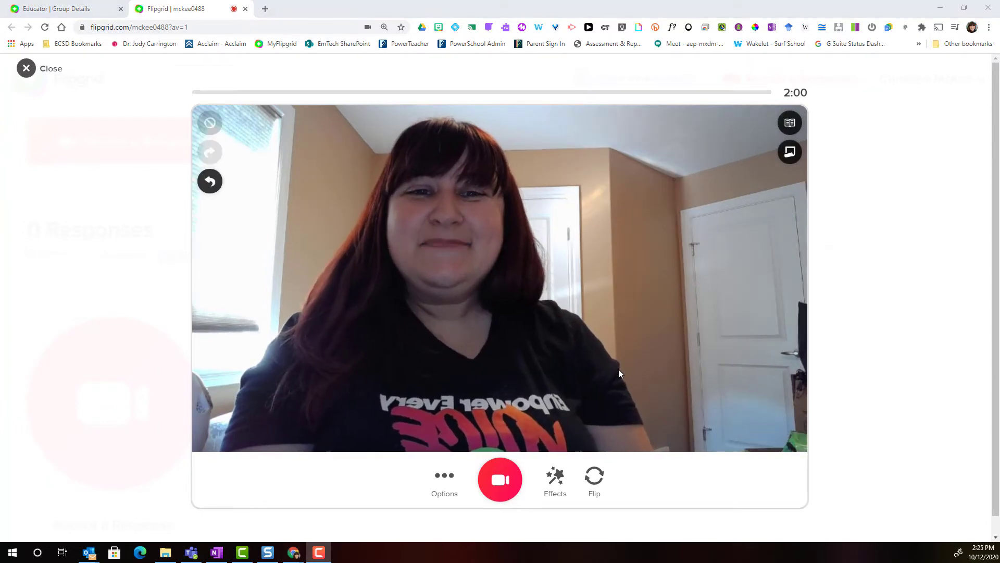
Browse the Filters, Frames, Emoji, Text and Draw effects, ending on the Board background choices
click(563, 480)
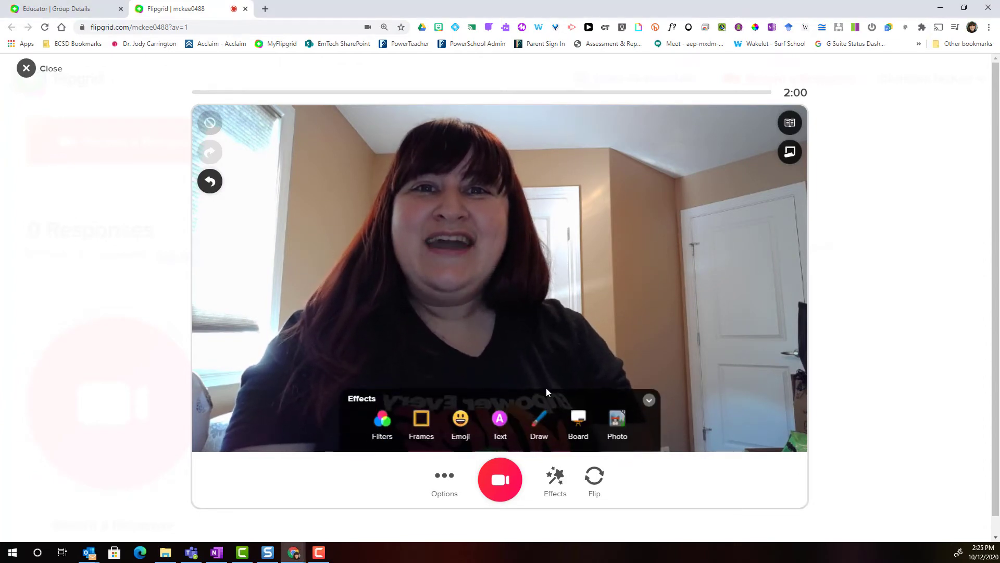
click(383, 420)
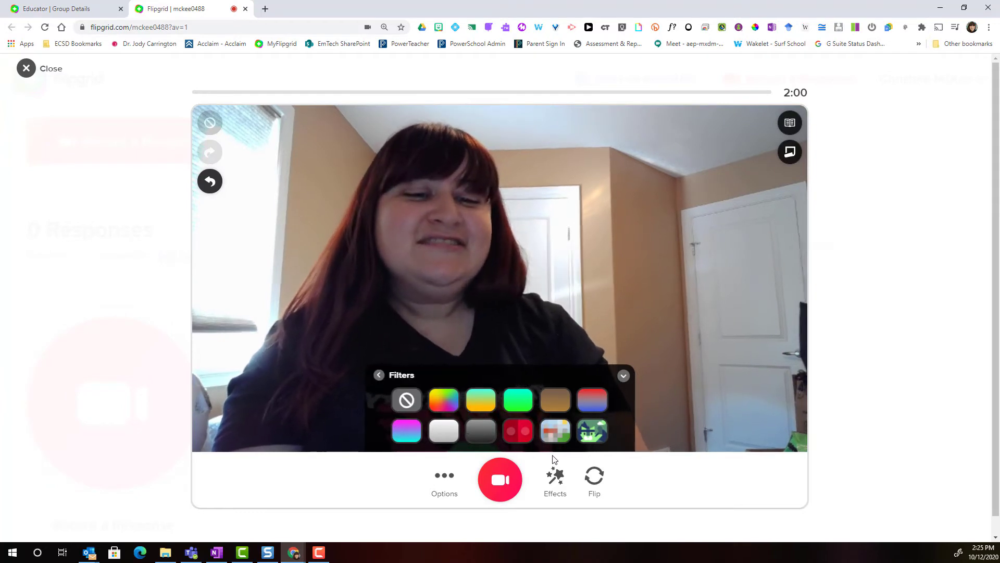
click(559, 475)
click(422, 417)
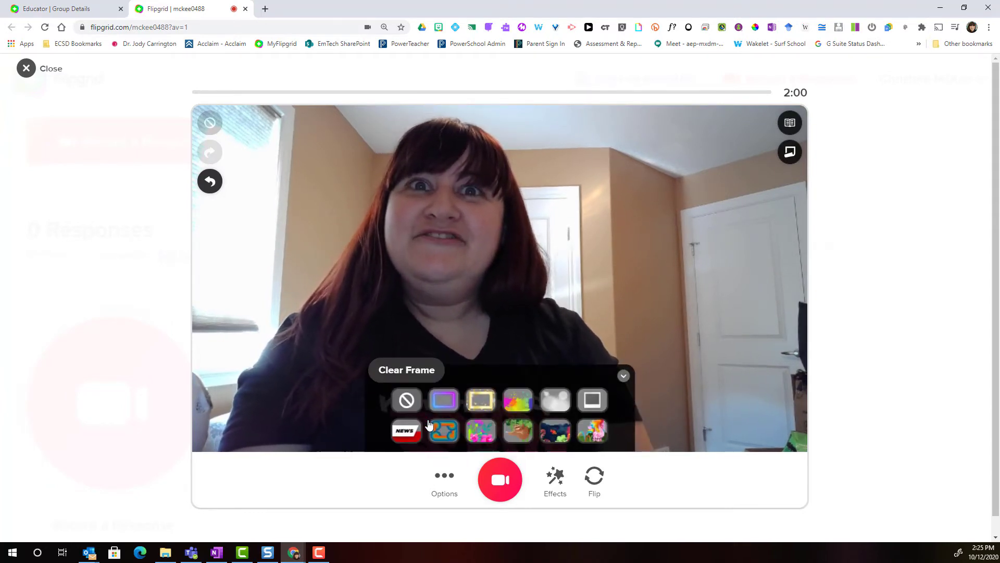
click(568, 475)
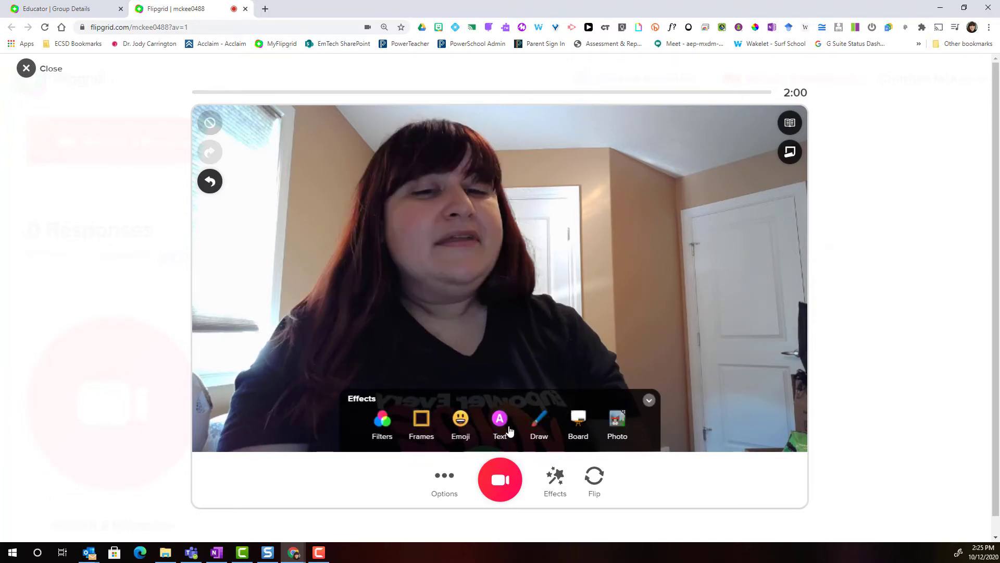
click(460, 419)
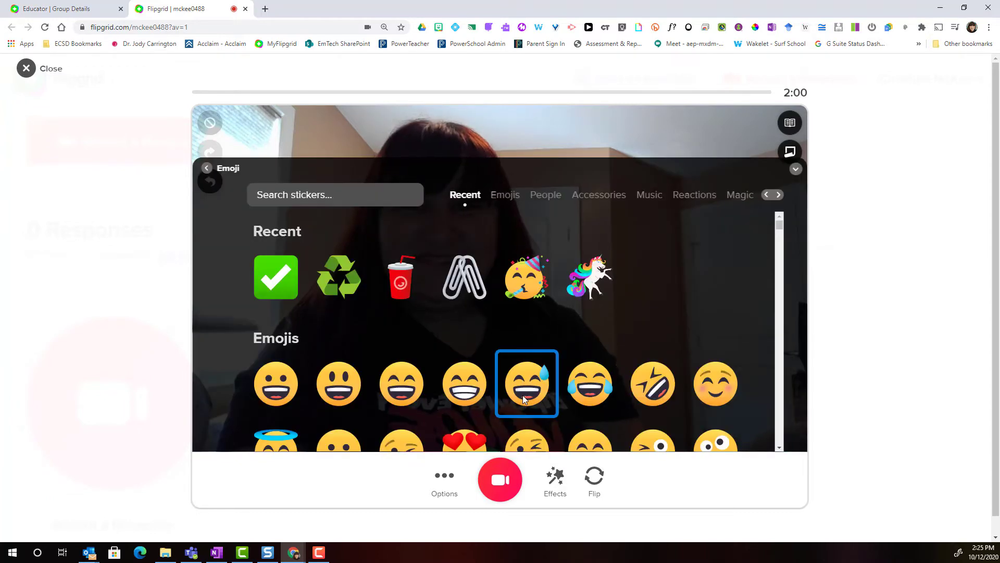
click(524, 400)
click(500, 417)
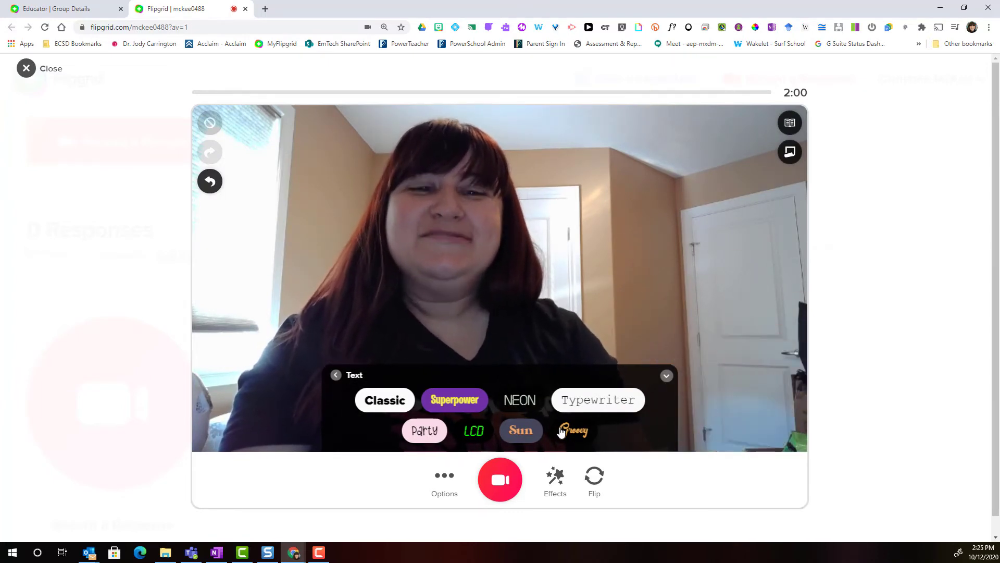
click(559, 476)
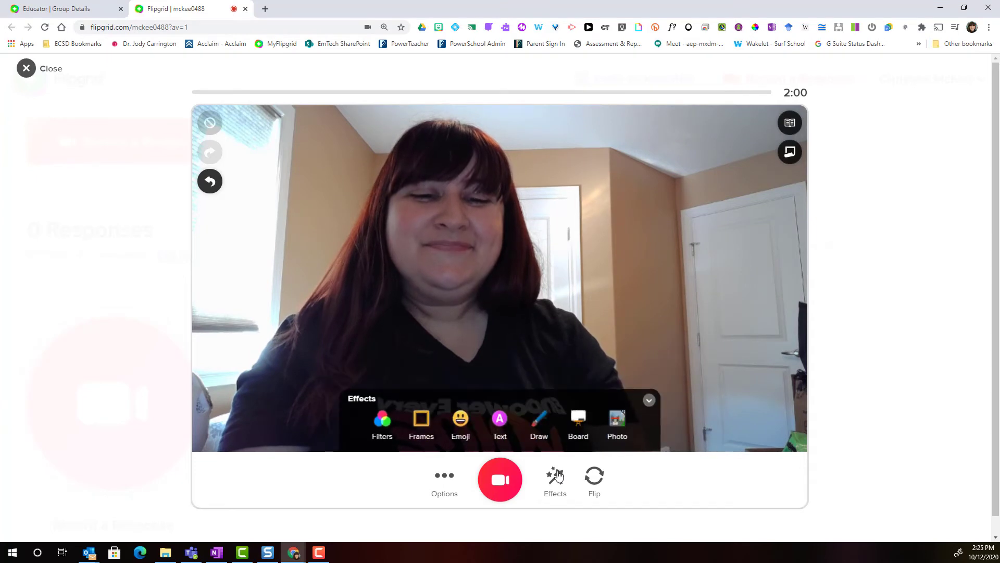
click(546, 421)
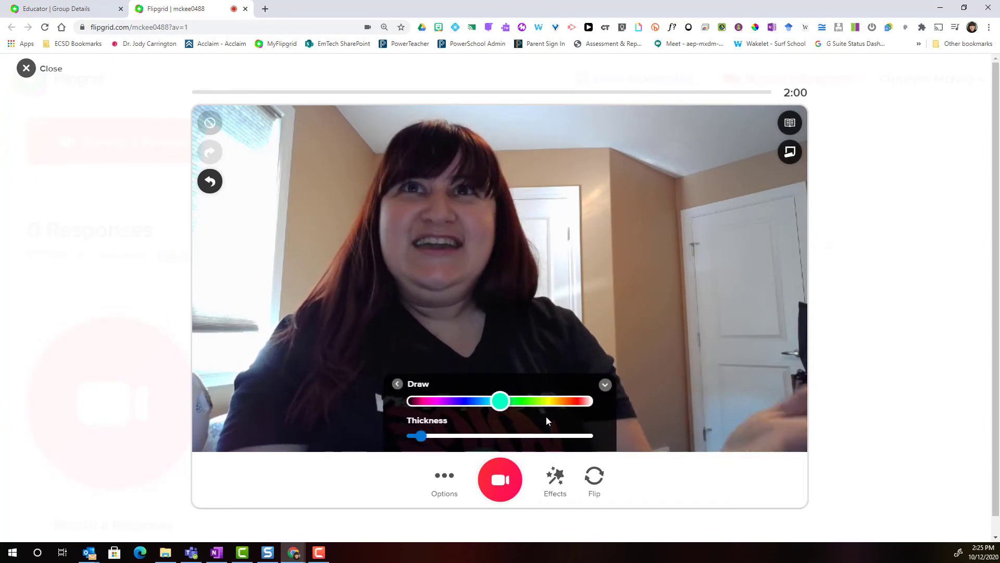
click(555, 477)
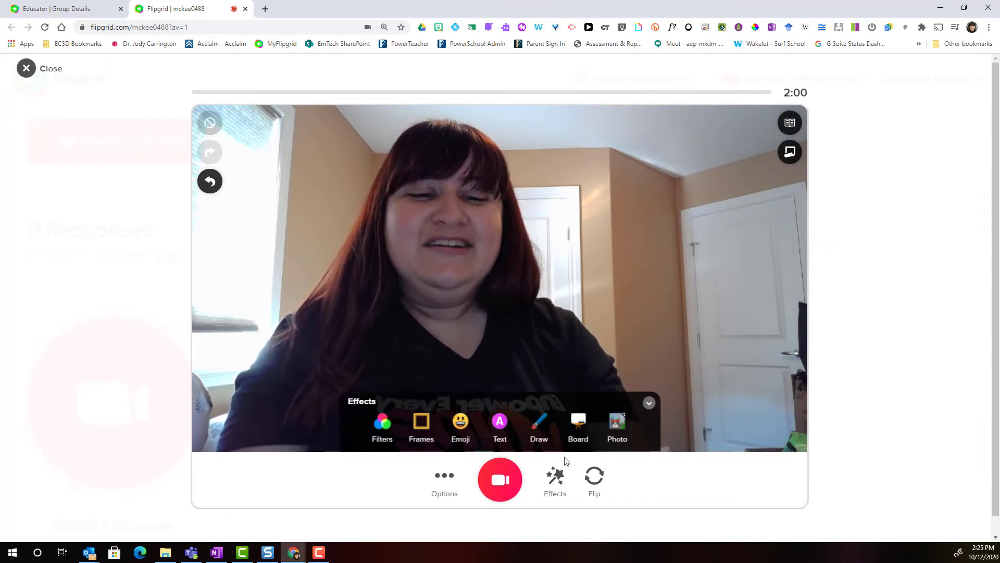
click(586, 421)
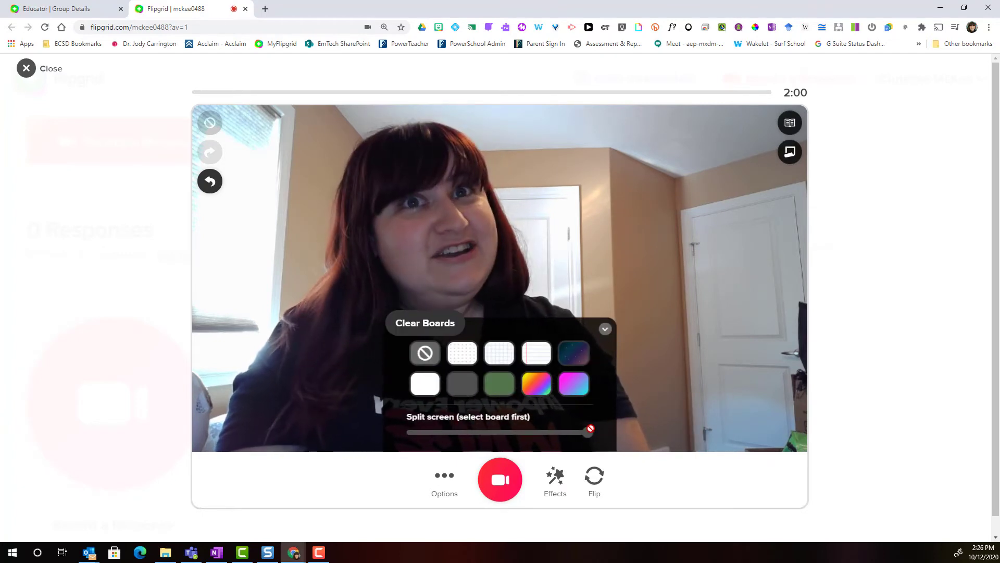
Try the pink gradient board in split screen beside the camera, then leave the board effects
click(582, 384)
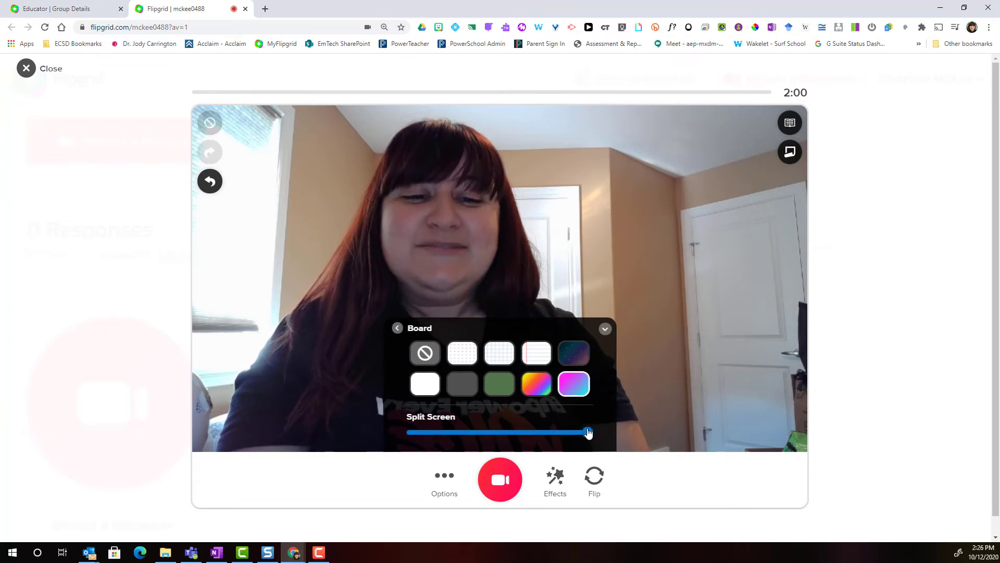
drag(587, 435, 494, 436)
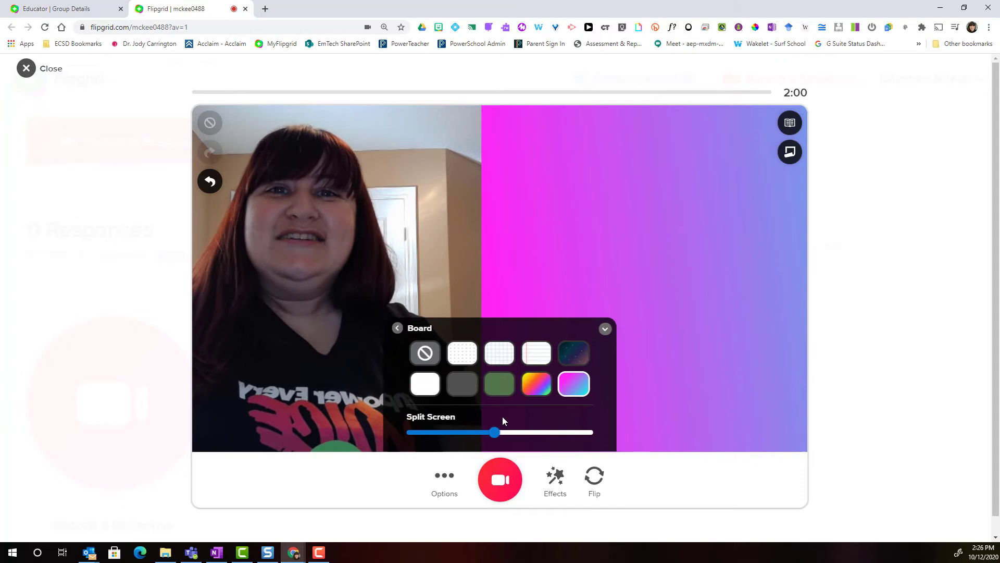
click(555, 477)
click(618, 420)
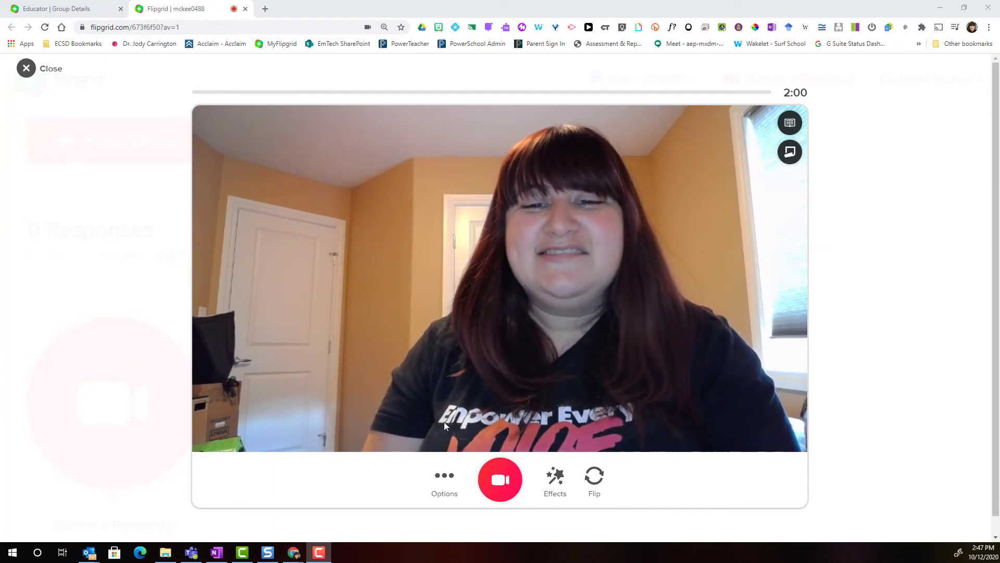
Record a roughly 9-second first clip and pause it, leaving 1:51 of recording time
click(505, 478)
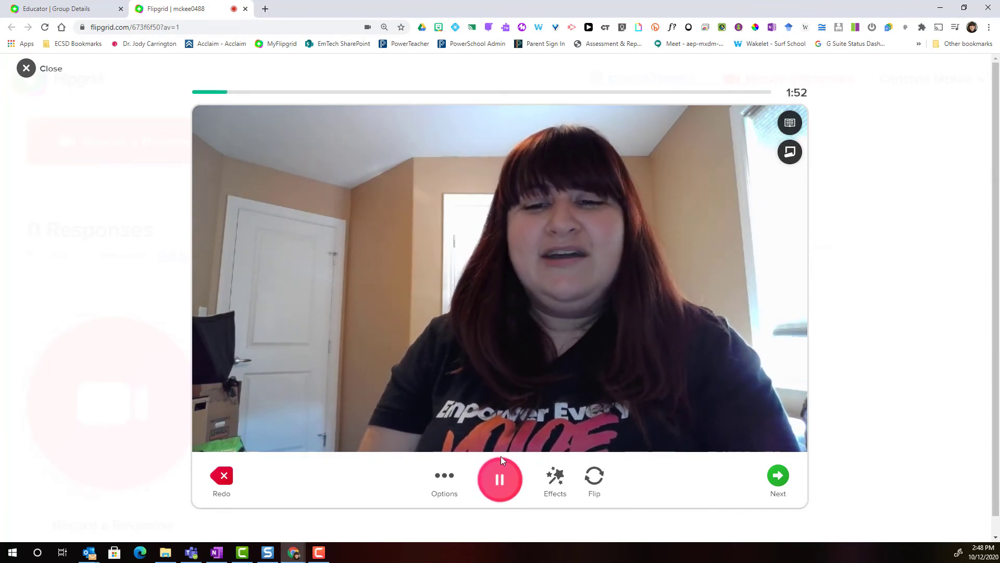
click(499, 479)
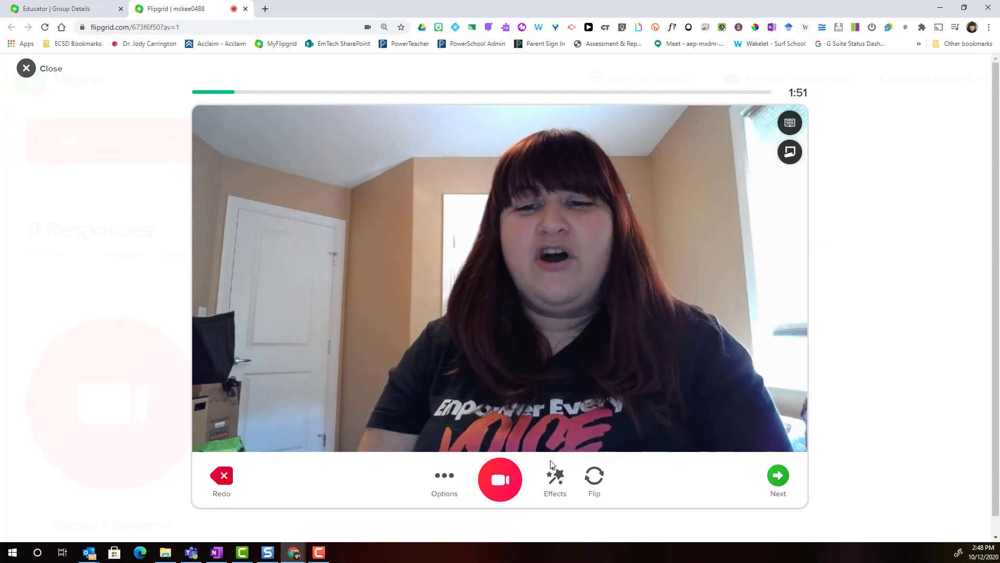
click(553, 482)
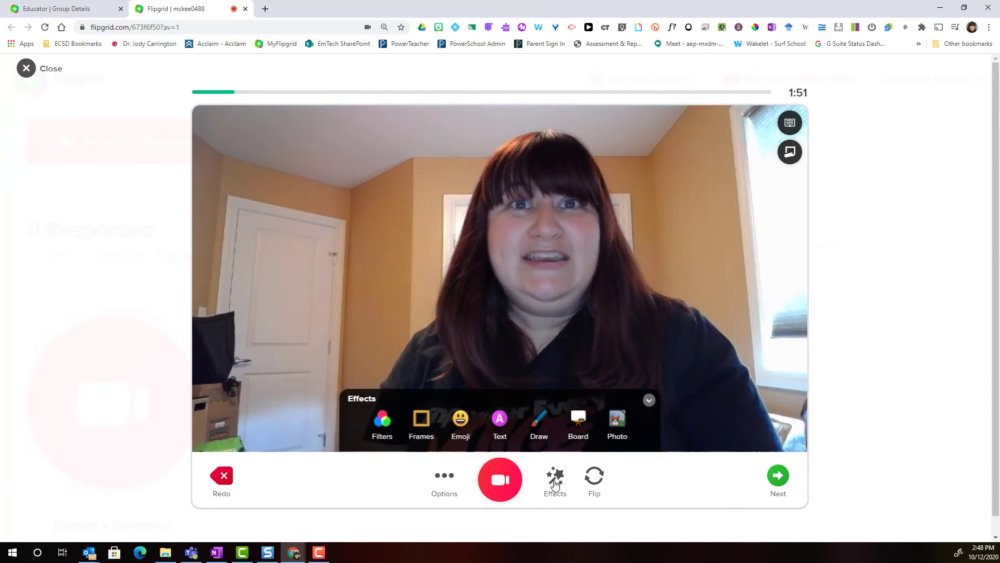
click(555, 484)
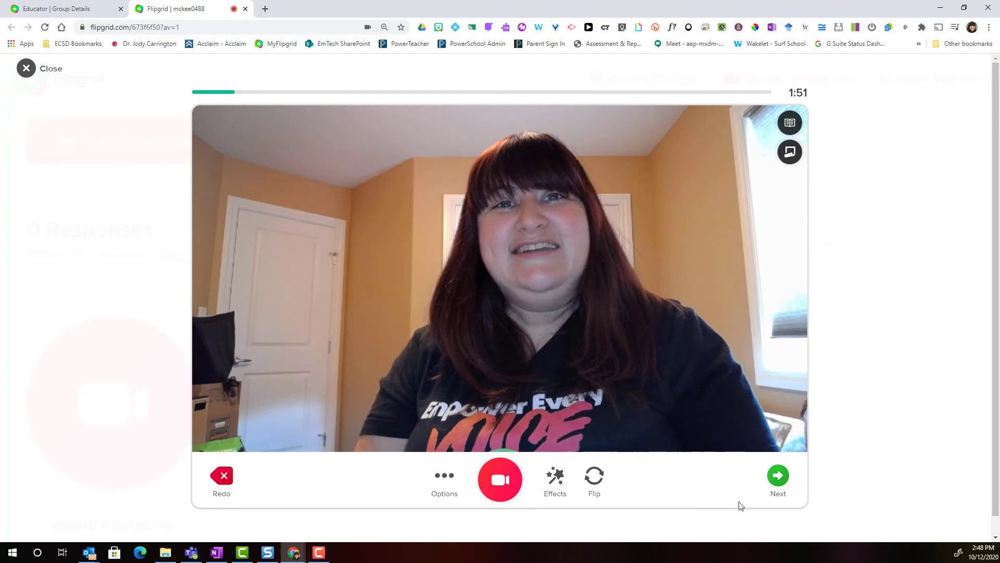
Review the 8-second first clip, then return to the camera with 1:51 left to add more
click(778, 476)
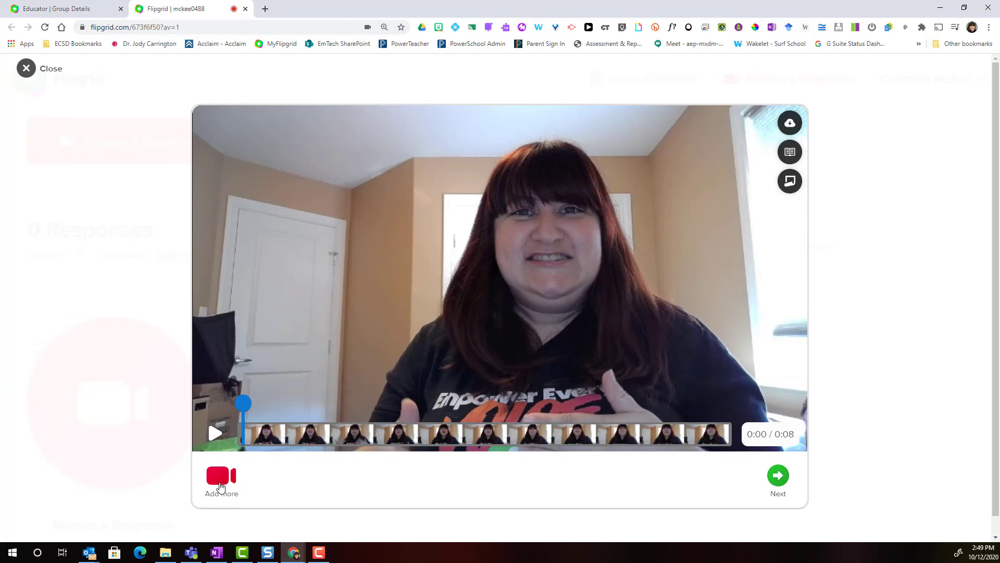
click(219, 483)
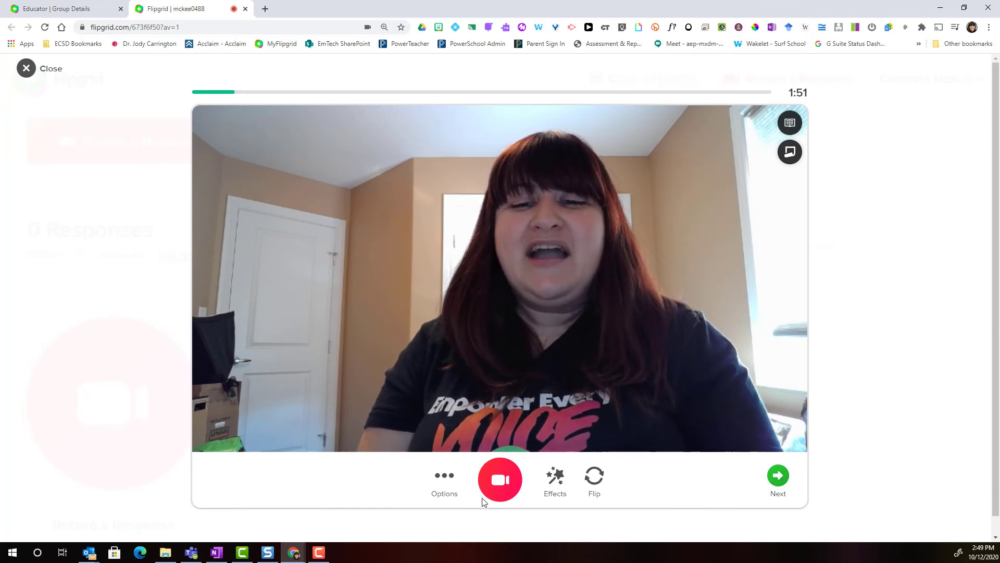
Record a second clip, pausing at 1:43, and review both clips totalling 0:17
click(518, 478)
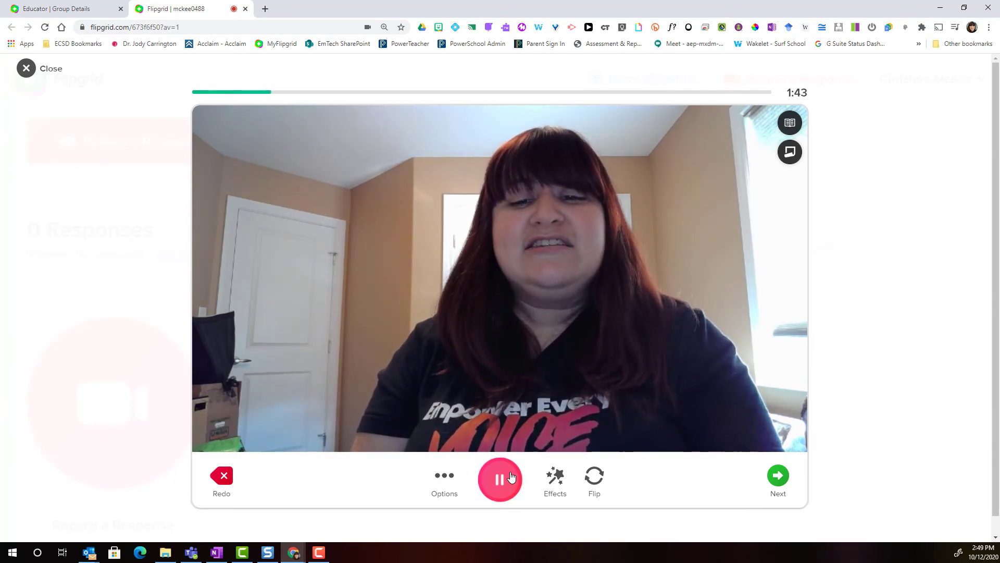
click(513, 478)
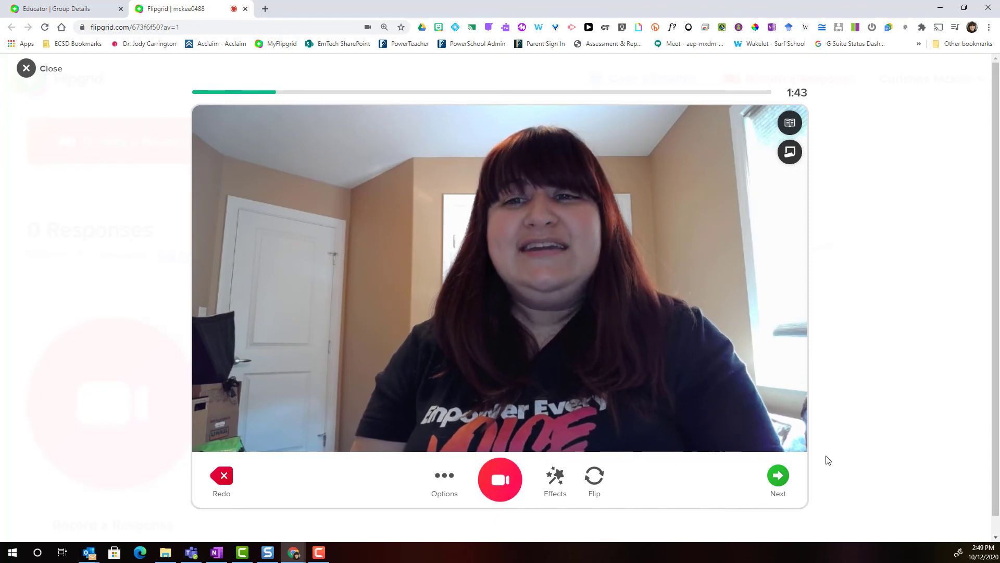
click(778, 476)
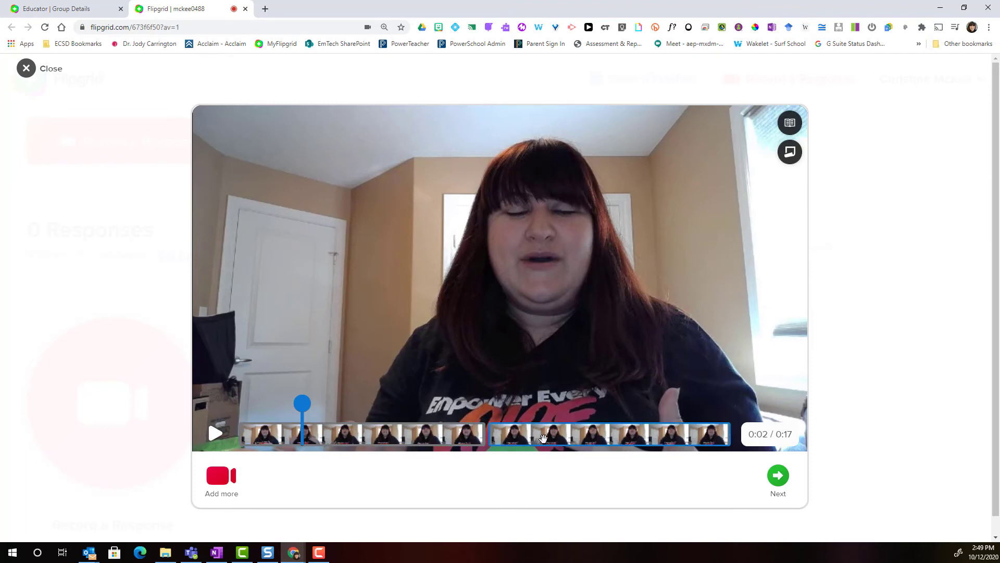
Review the second clip's trim, checking it near 0:07, and confirm it
click(543, 438)
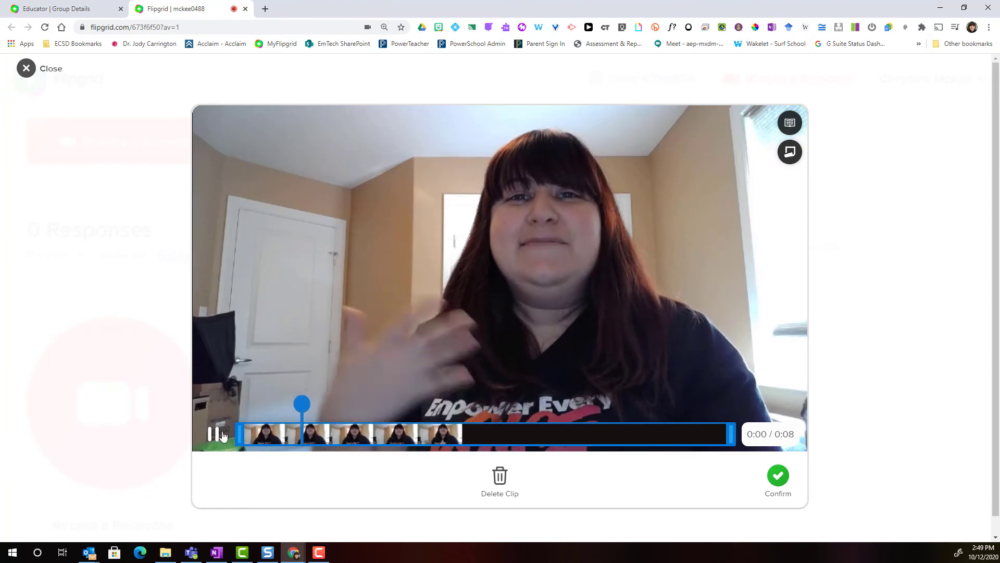
click(214, 433)
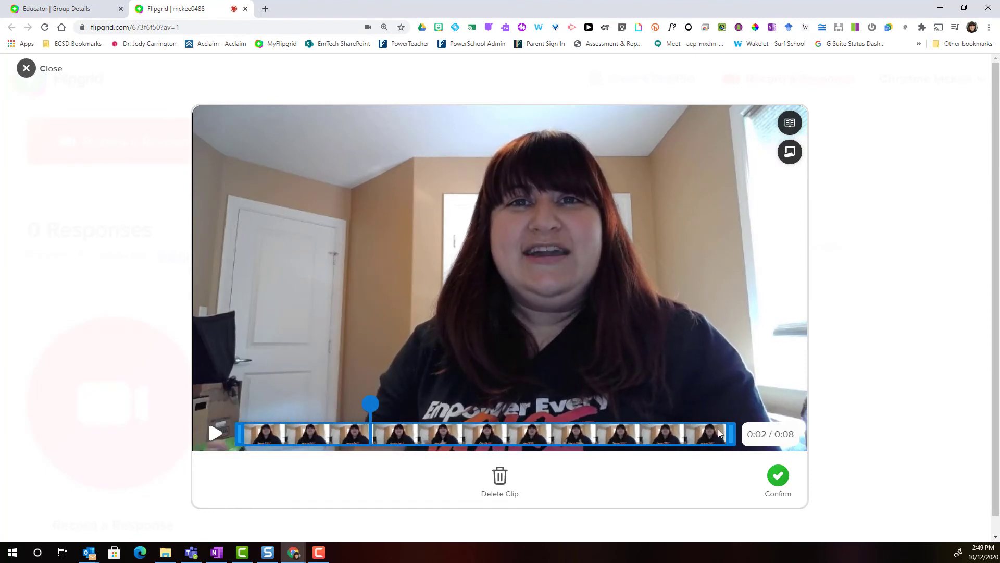
click(734, 435)
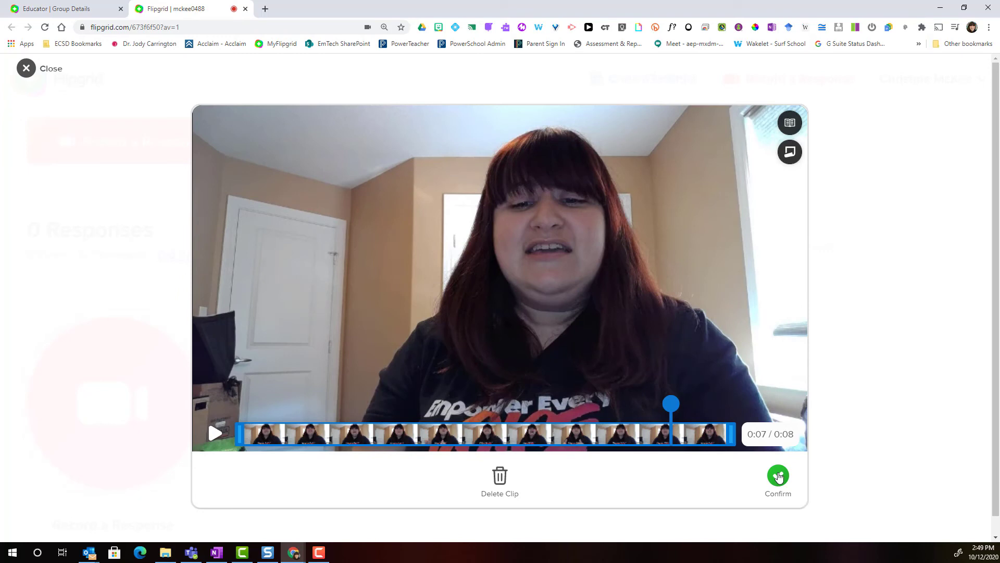
click(779, 476)
Move the second clip ahead of the first in the 0:17 response
click(213, 434)
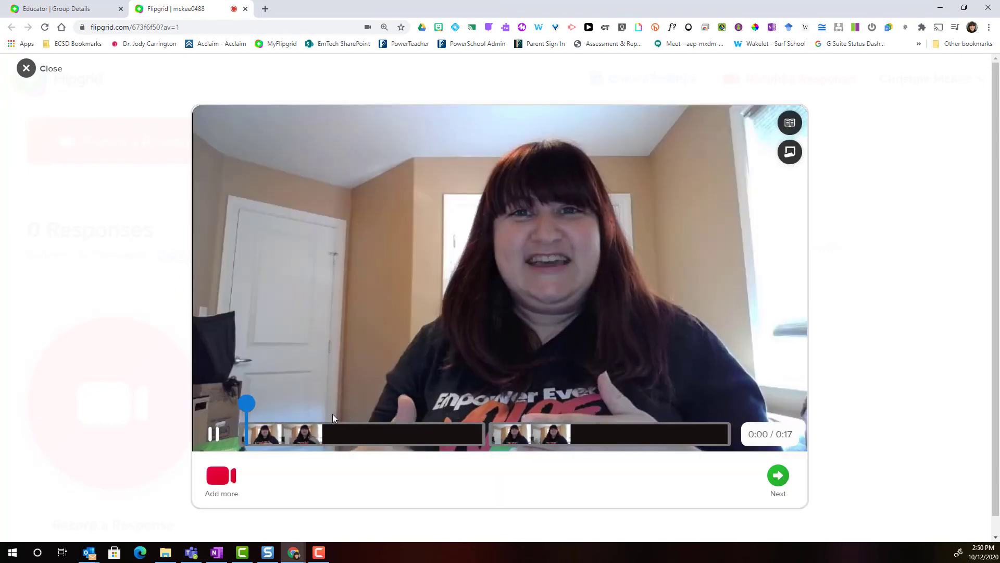
click(212, 435)
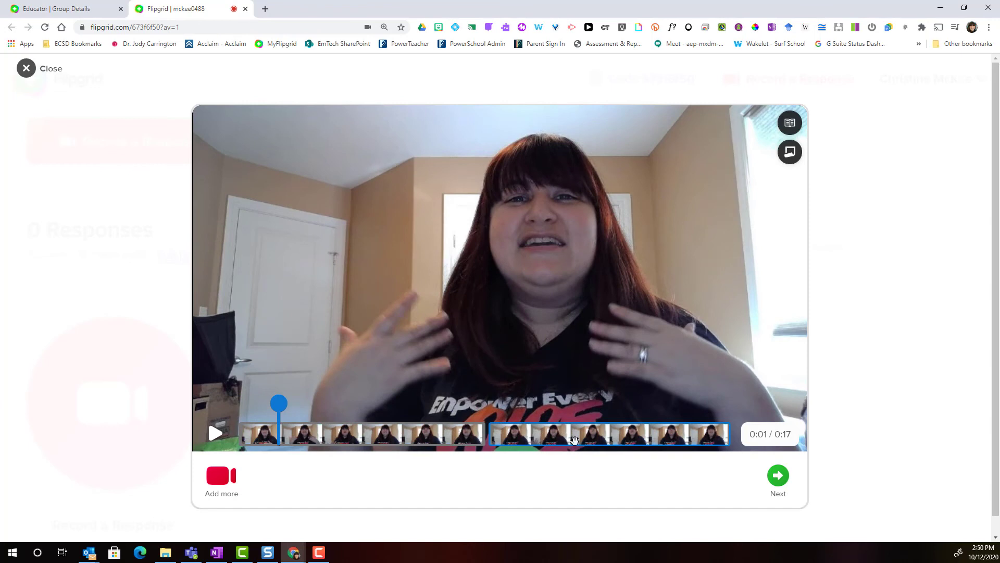
drag(574, 440, 250, 419)
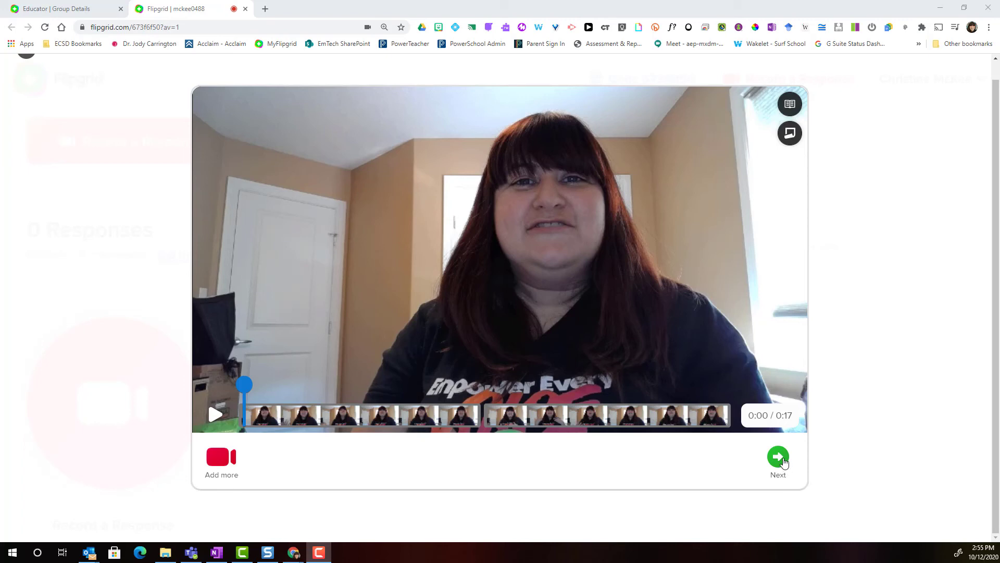
Take the cover selfie for the response after viewing the available effects
click(779, 457)
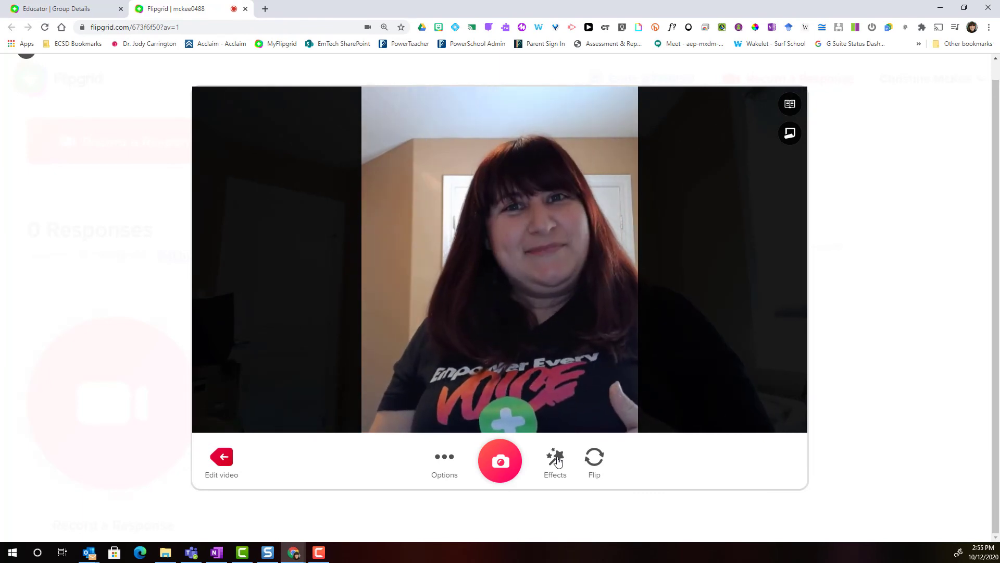
click(556, 461)
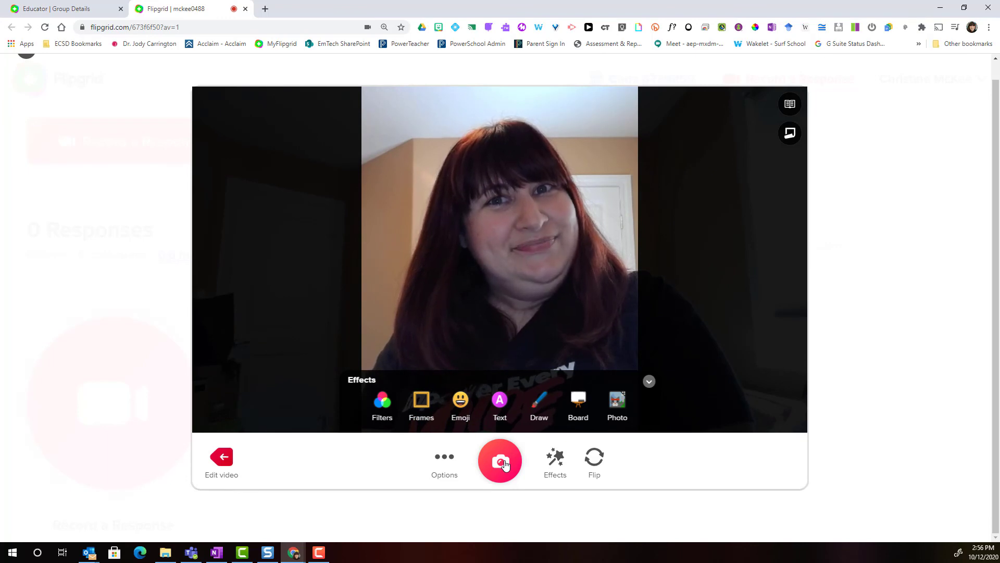
click(503, 462)
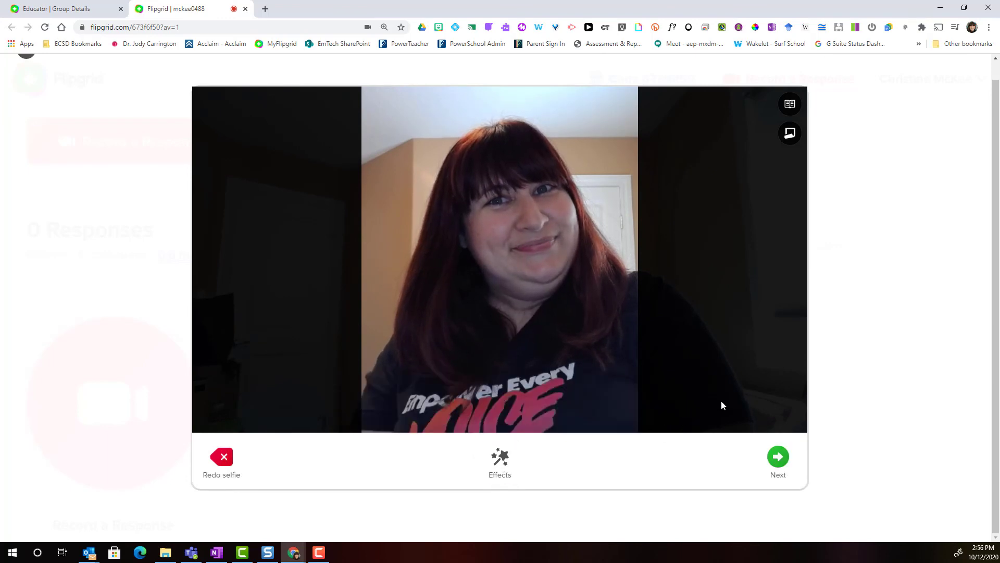
Upload the 0:17 video and submit it from the Submit your video step
click(779, 458)
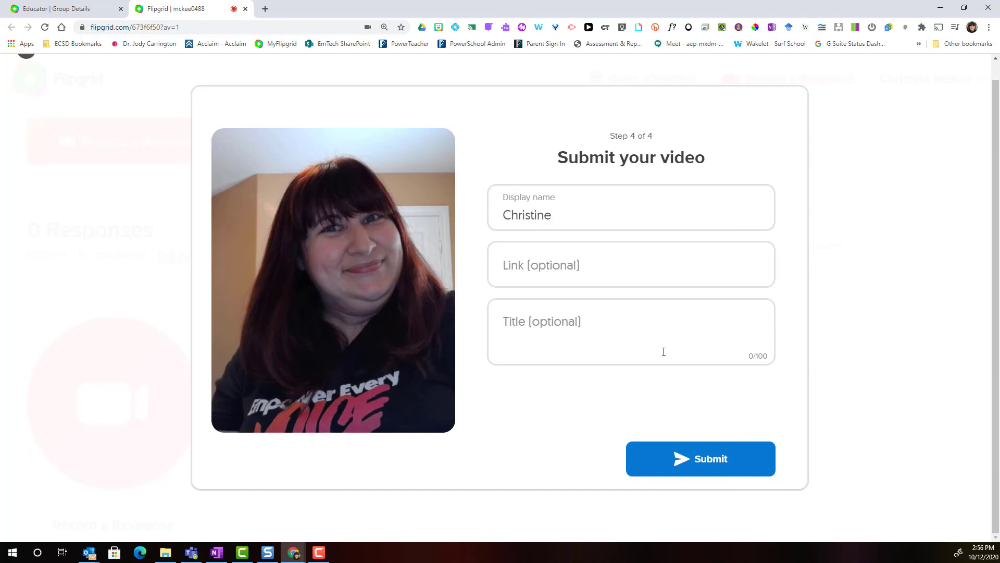
click(707, 461)
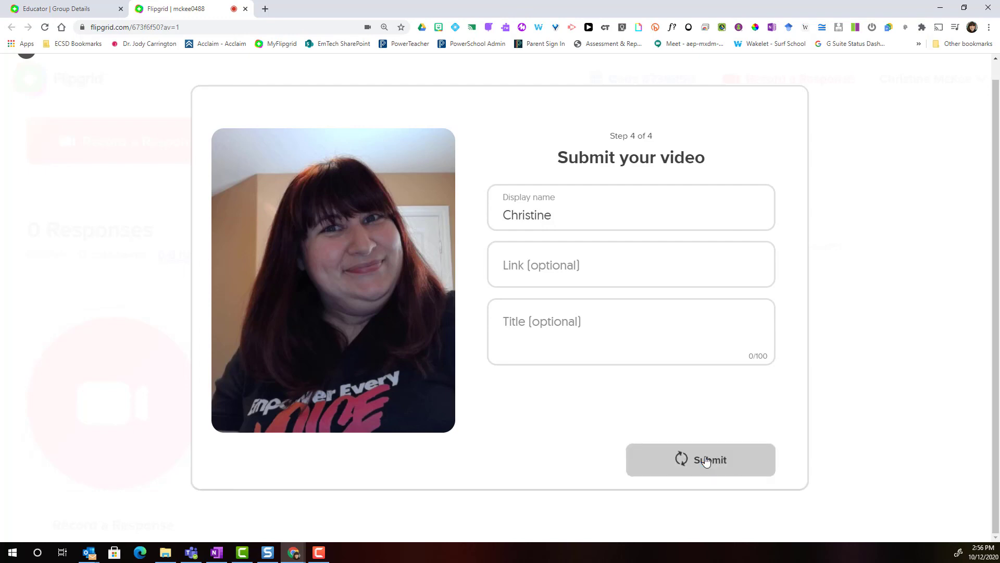
Complete the Success! dialog to return to the topic showing 1 Response
click(755, 462)
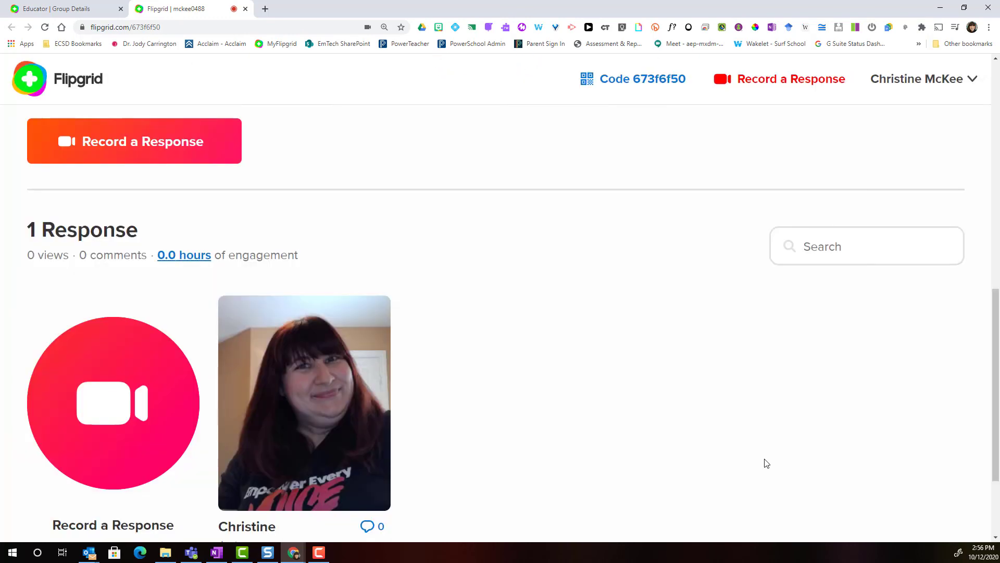